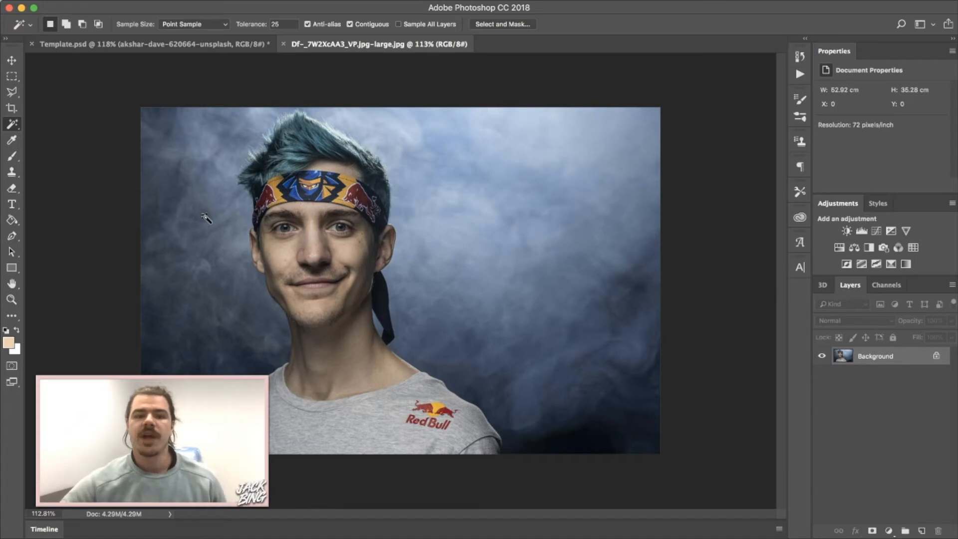
- Select the whole smoky background around the man with the Magic Wand at tolerance 25, delete it and clear the selection
shift+click(224, 137)
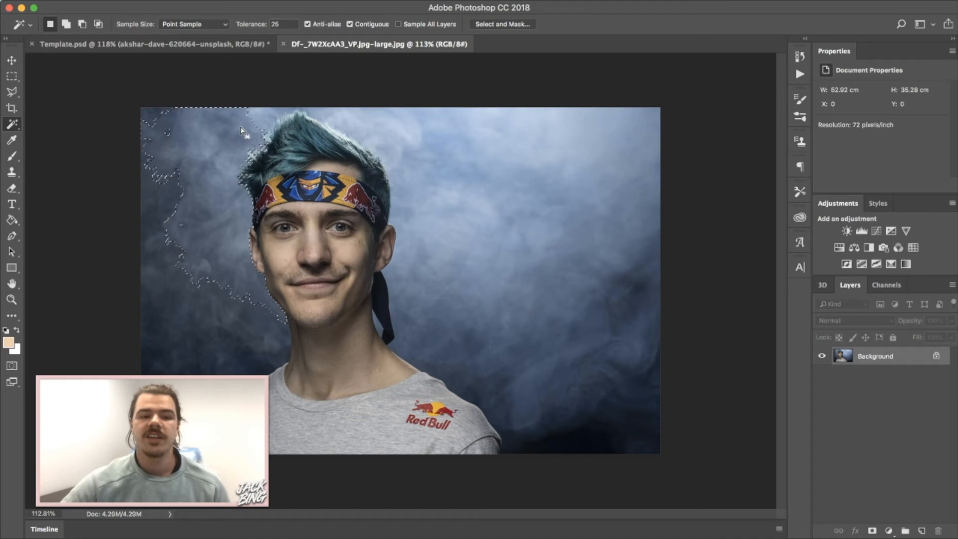
shift+click(261, 114)
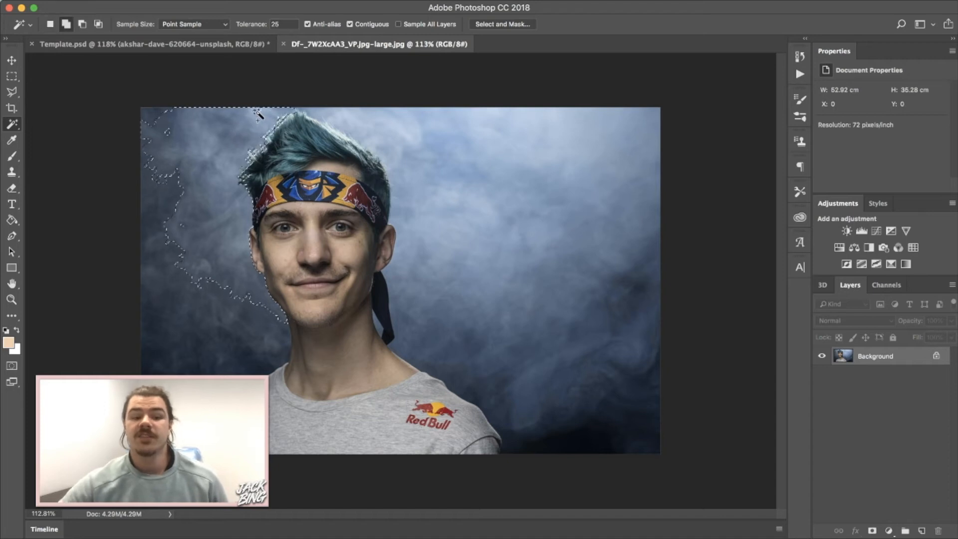
shift+click(152, 115)
shift+click(148, 358)
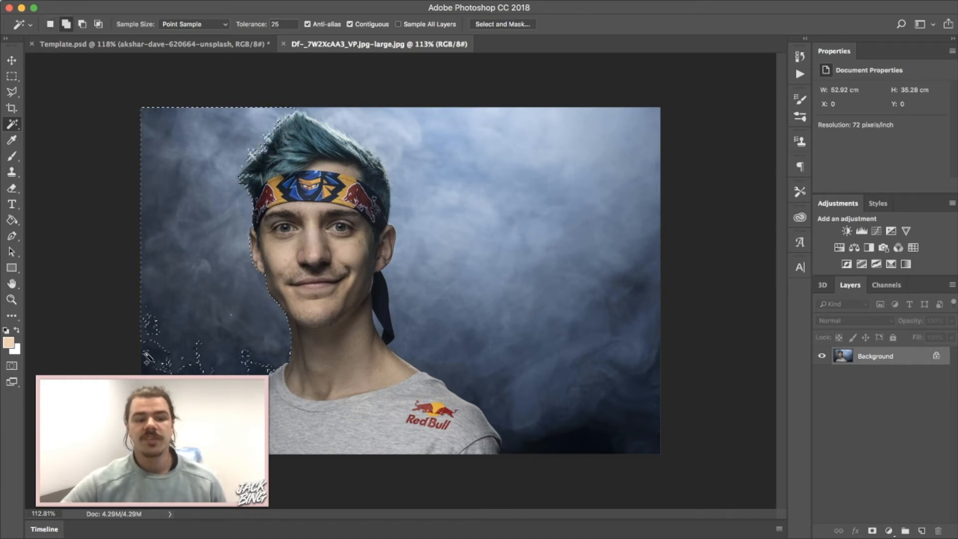
shift+click(178, 333)
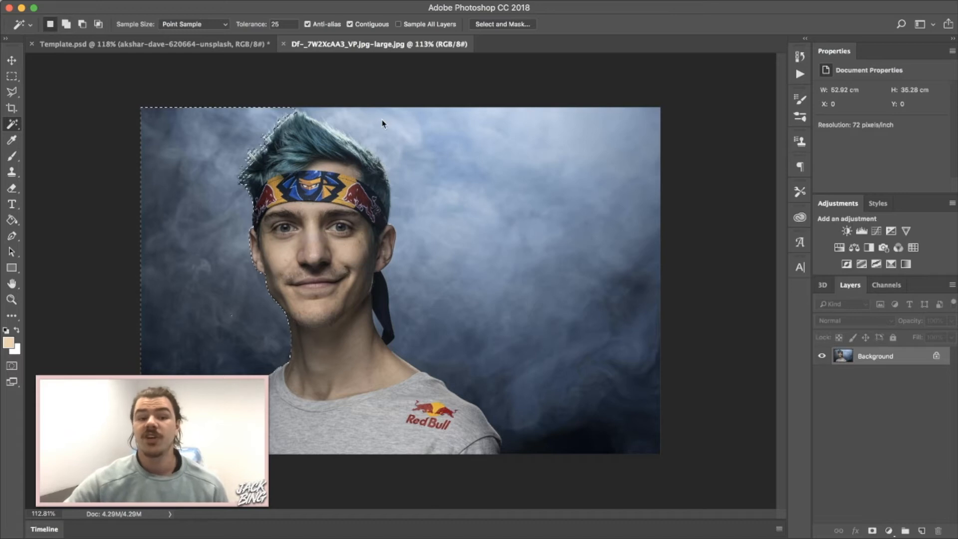
shift+click(362, 146)
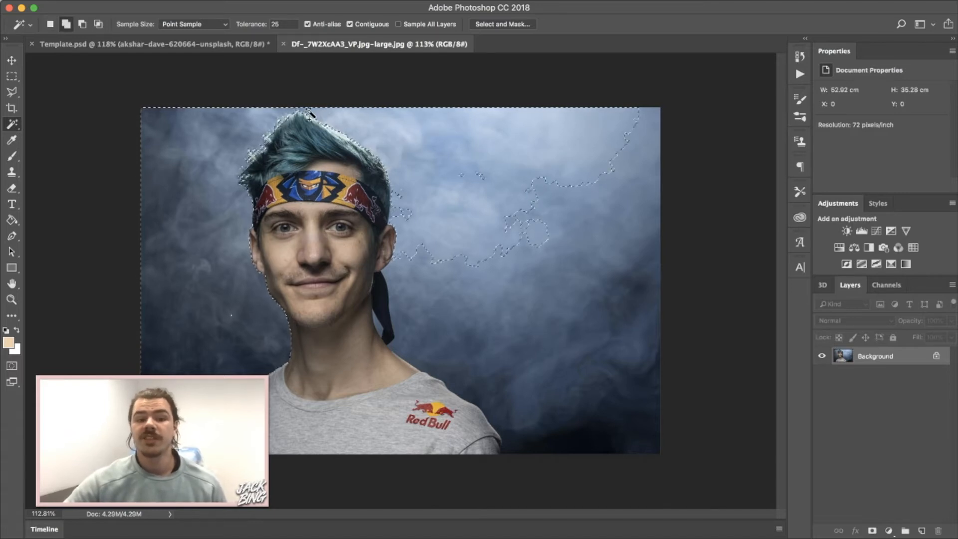
shift+click(401, 215)
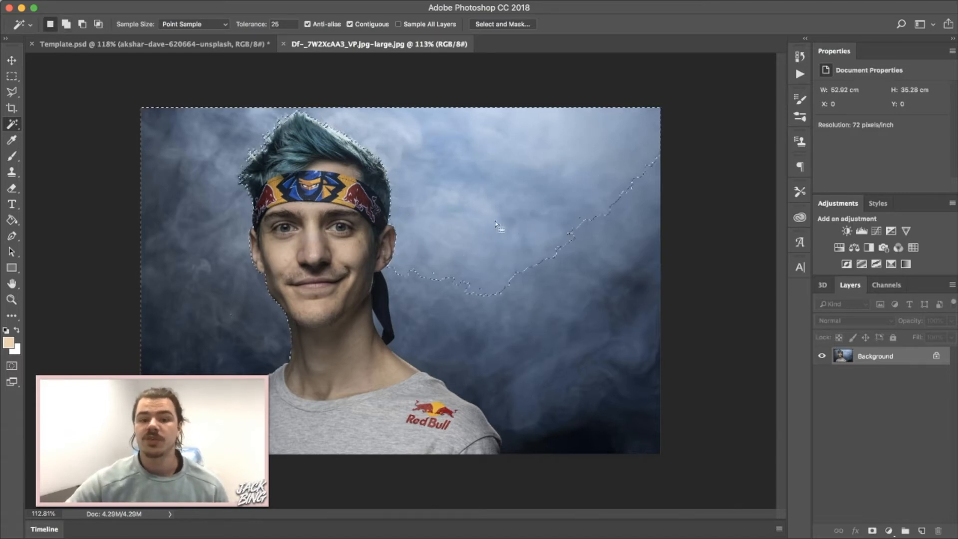
shift+click(574, 230)
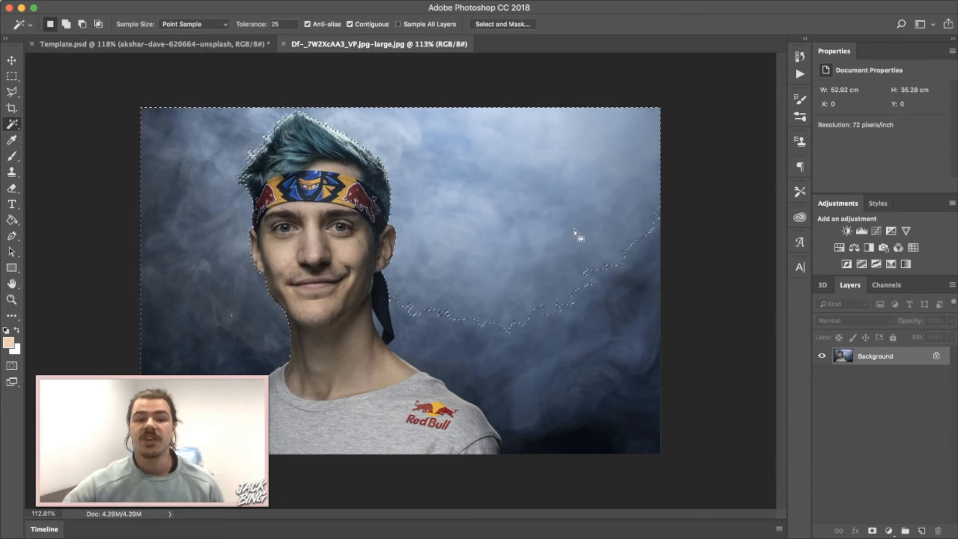
shift+click(430, 319)
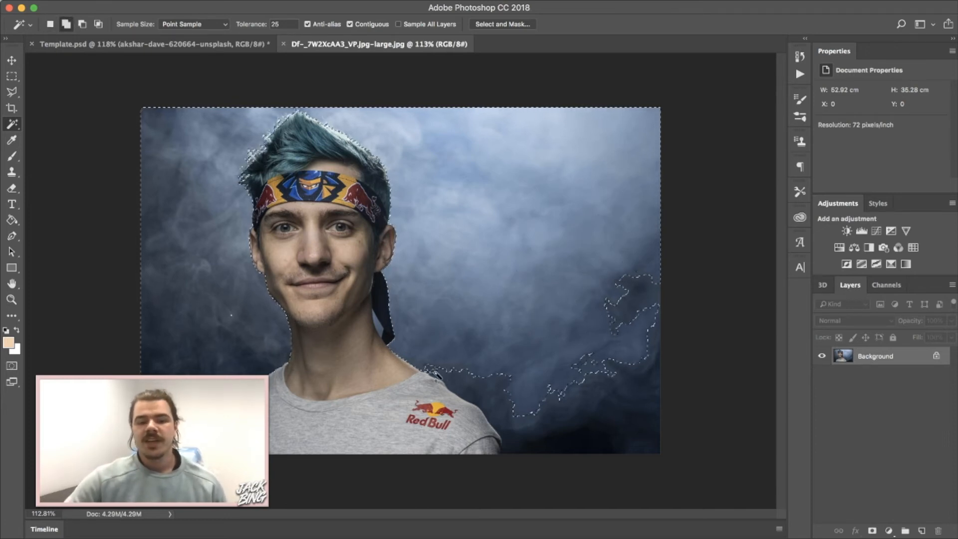
shift+click(560, 434)
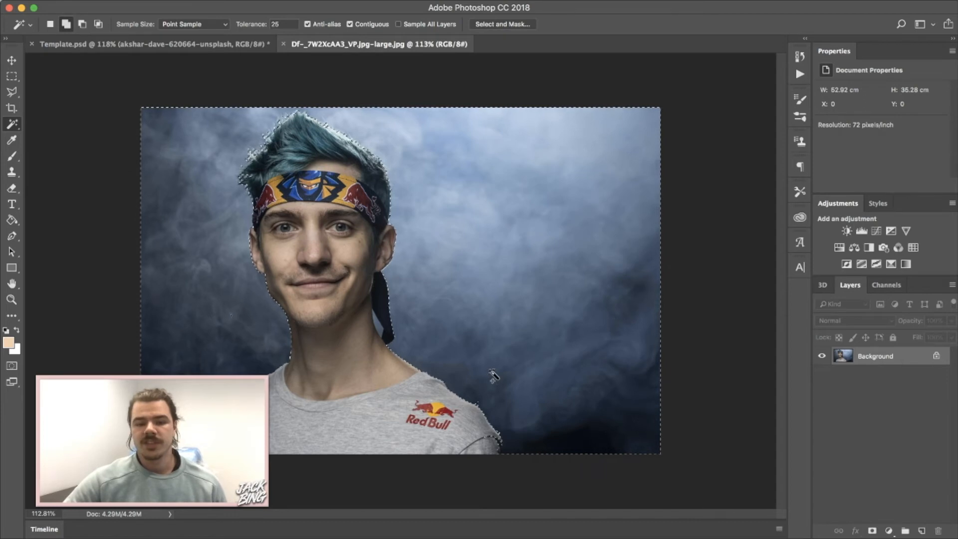
key(Delete)
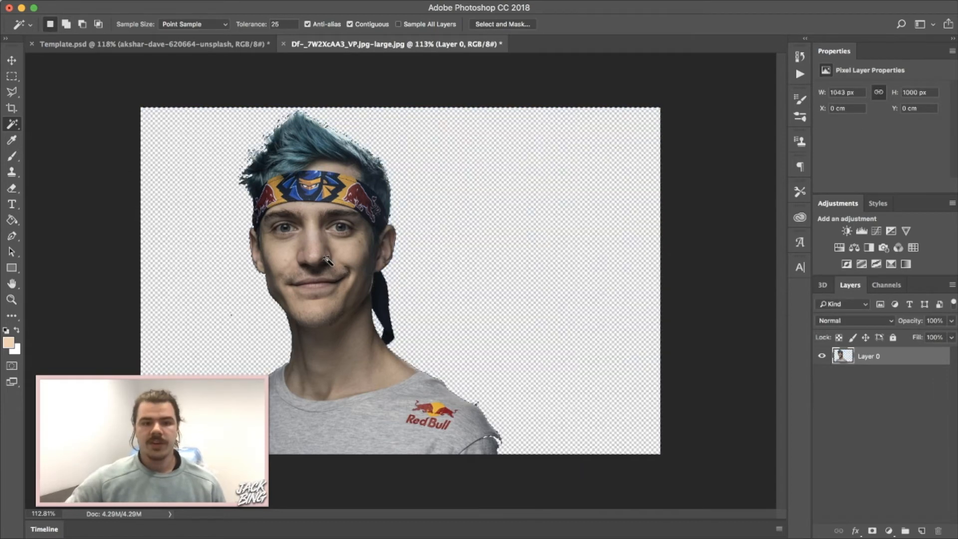
key(ctrl+d)
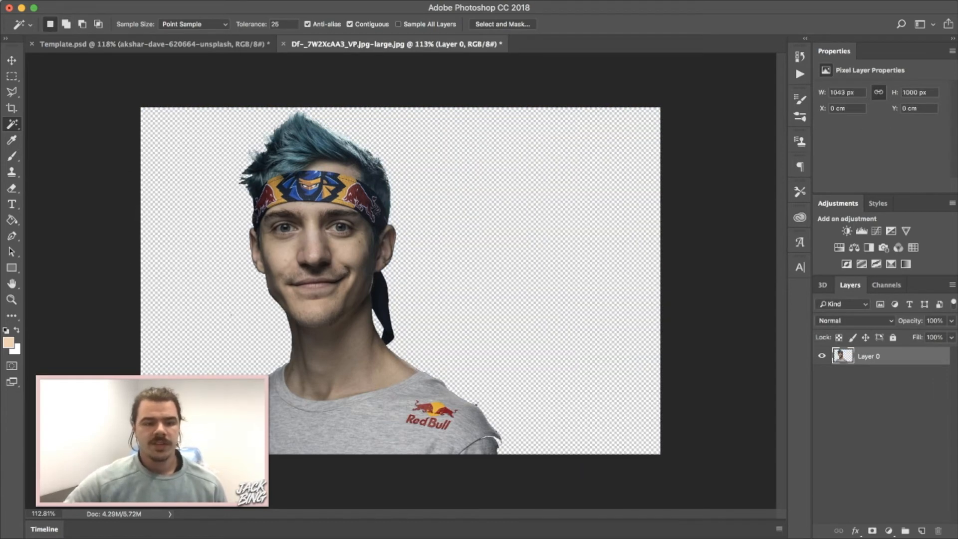
- Move the cut-out portrait toward the centre of the canvas
click(10, 60)
drag(349, 282, 417, 279)
key(l)
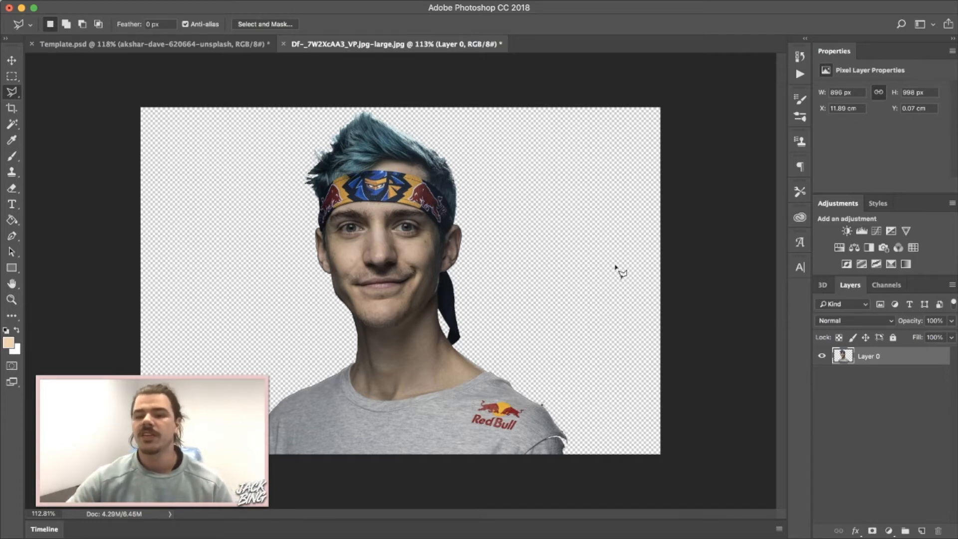
- Add a Brightness/Contrast adjustment with brightness 47 and contrast 35, plus a Hue/Saturation adjustment with saturation +40
click(847, 231)
click(882, 122)
drag(881, 122, 900, 122)
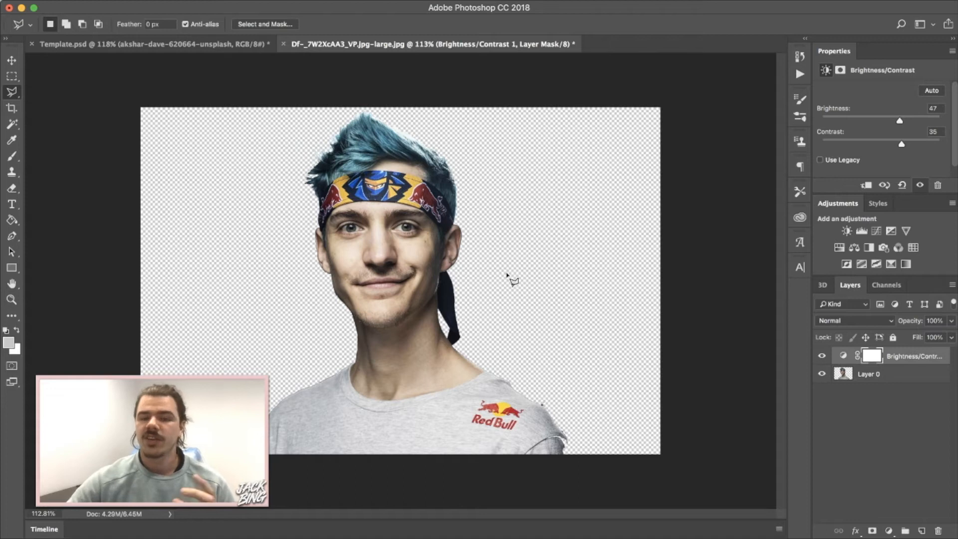
click(840, 248)
drag(882, 159, 905, 159)
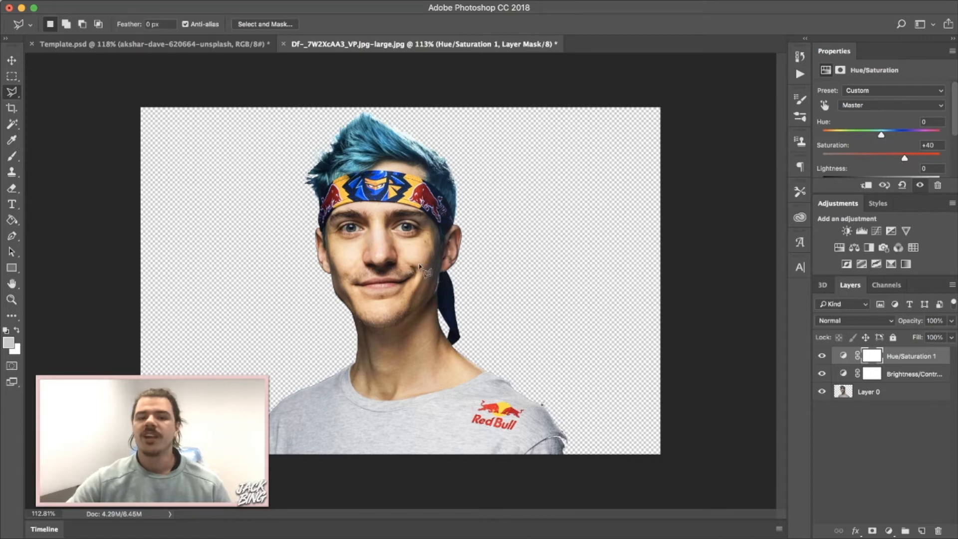
- Open the Filter Gallery for Layer 0 with the Cutout filter and bring the portrait into the preview
click(906, 400)
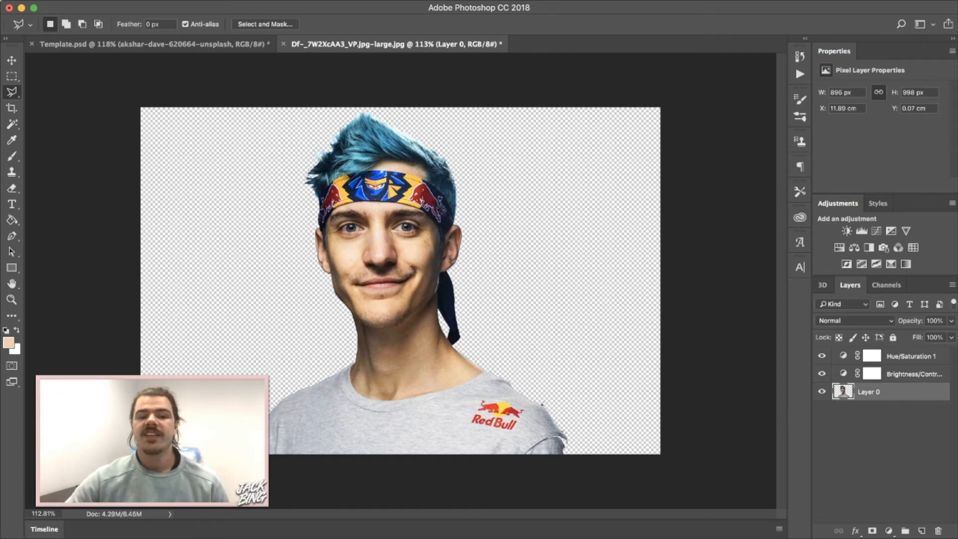
click(276, 1)
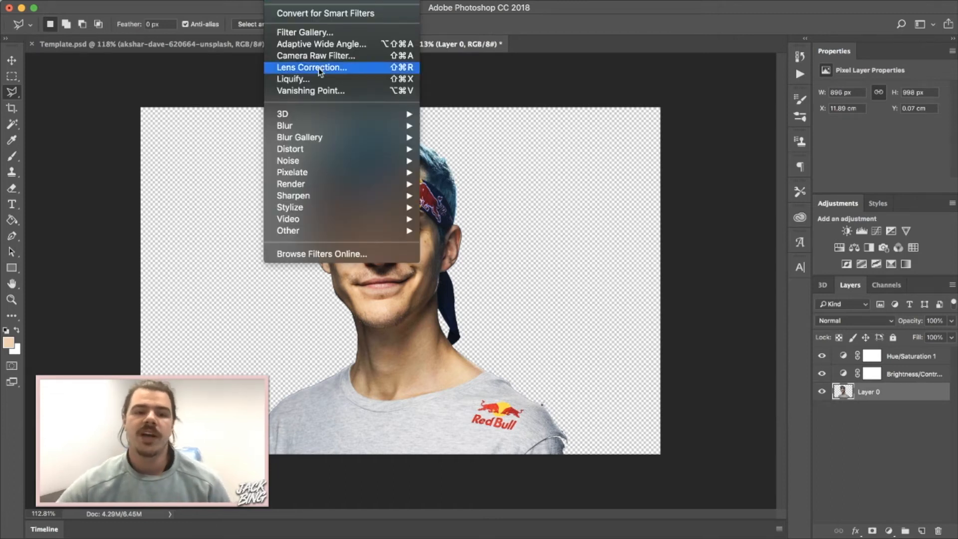
click(318, 34)
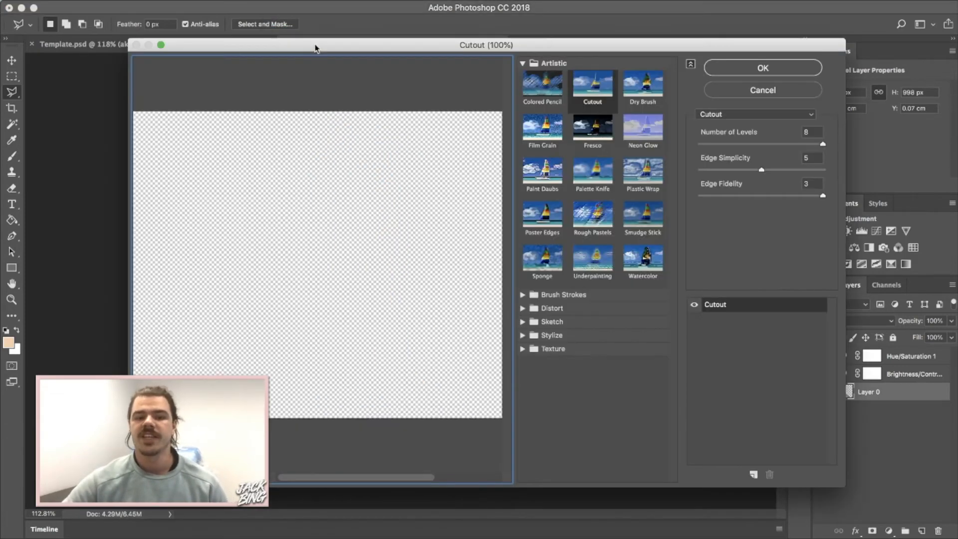
scroll(348, 219, left, 3)
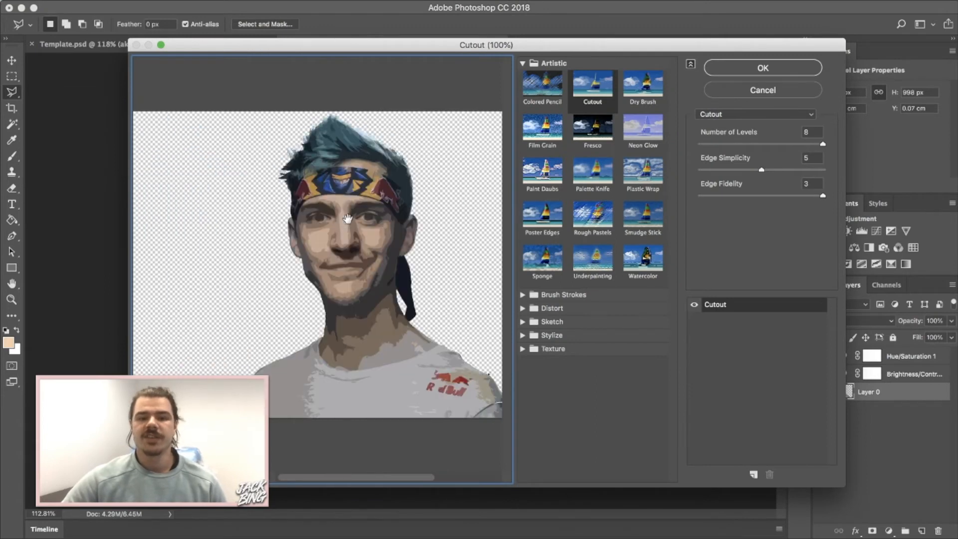
- Preview the Film Grain, Poster Edges, Rough Pastels, Smudge Stick, Plastic Wrap and Fresco filters, and return to Cutout
click(550, 135)
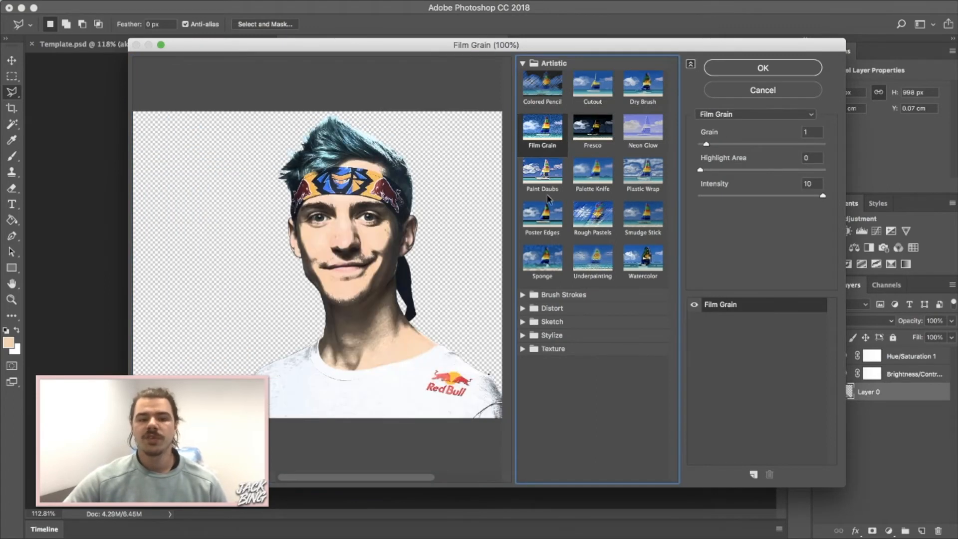
click(548, 214)
click(607, 225)
click(643, 220)
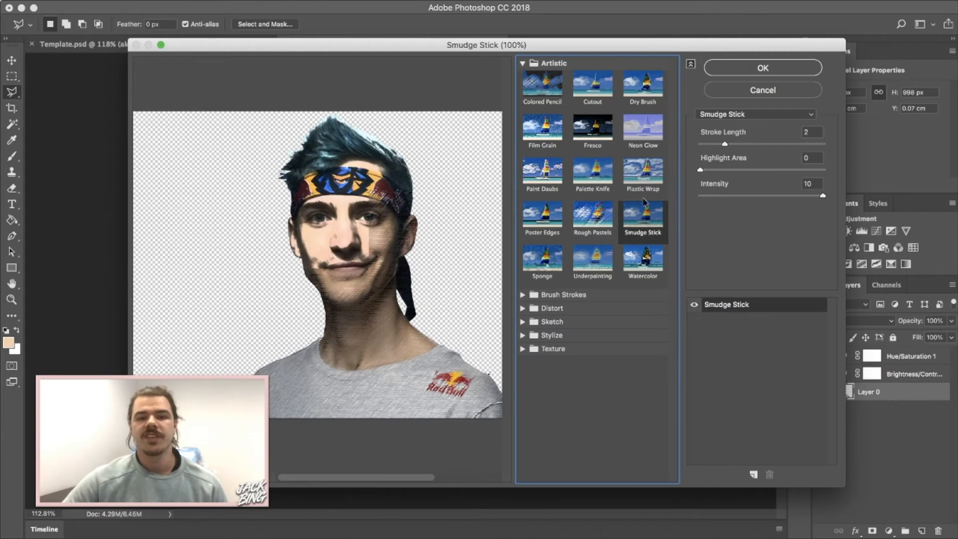
click(640, 186)
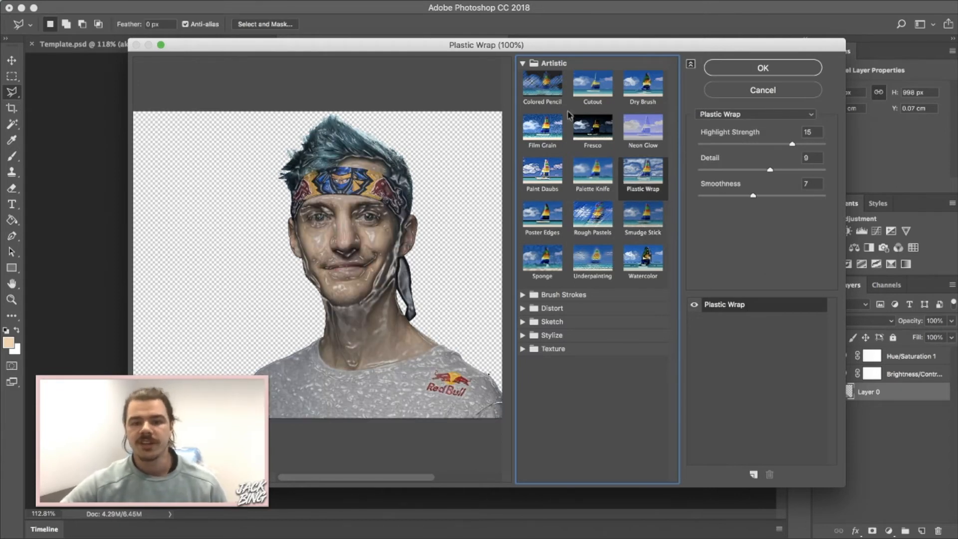
click(589, 125)
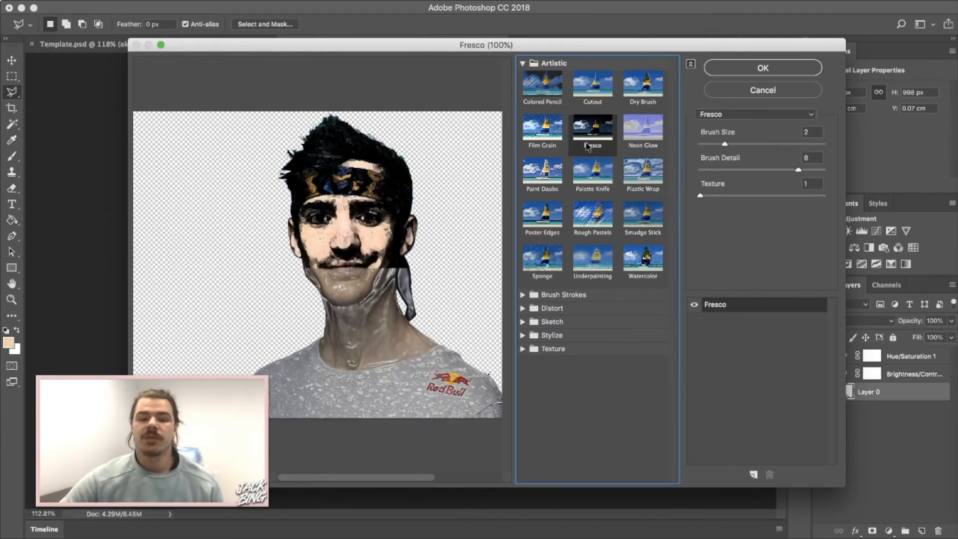
click(598, 85)
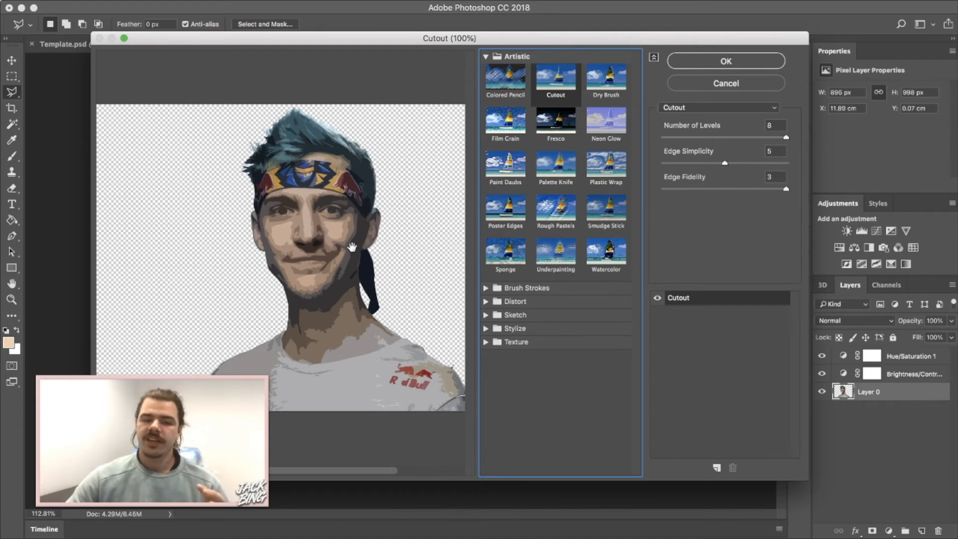
- Try the Cutout filter with 2 levels and with edge simplicity at 0 and at 10
drag(786, 137, 655, 140)
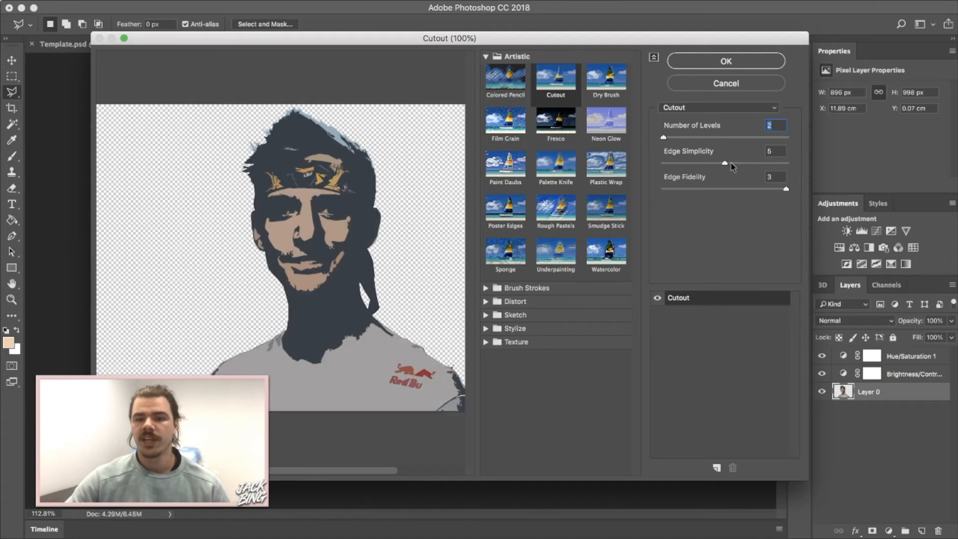
drag(724, 164, 616, 162)
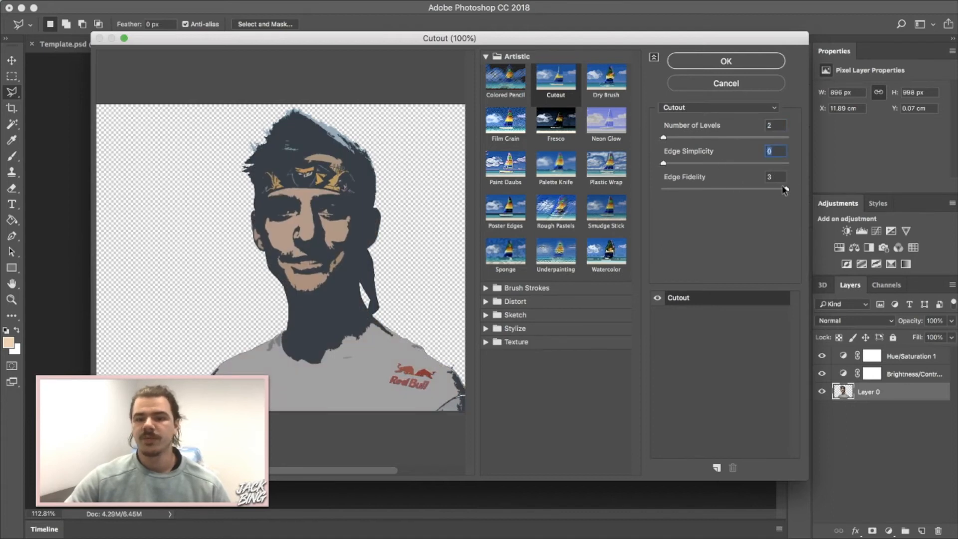
key(shift+Up)
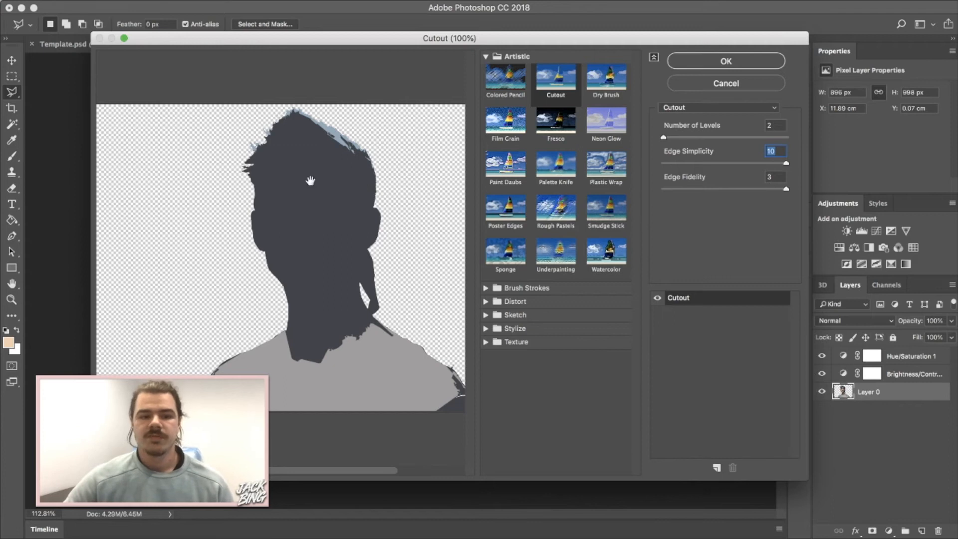
- Apply the Cutout filter with 7 levels, edge simplicity 2 and edge fidelity 3
drag(787, 164, 759, 139)
key(Tab)
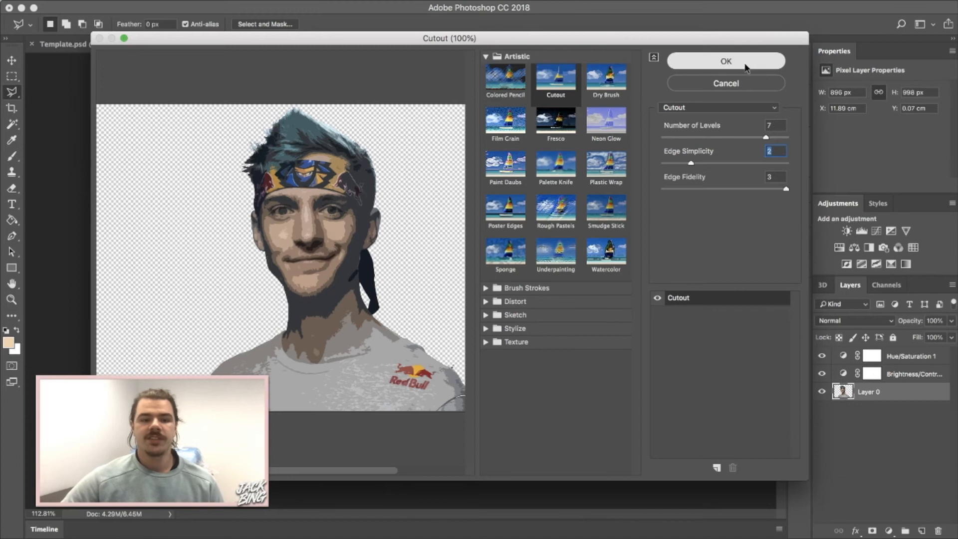
click(727, 61)
- Merge the Hue/Saturation and Brightness/Contrast adjustments with Layer 0 into one layer and check it by toggling its visibility
key(v)
key(ctrl+0)
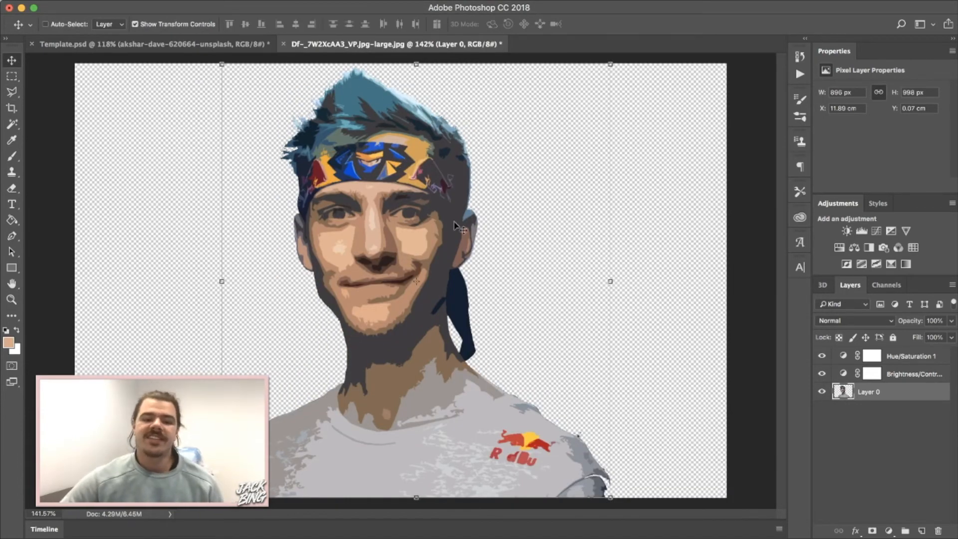
scroll(378, 268, up, 5)
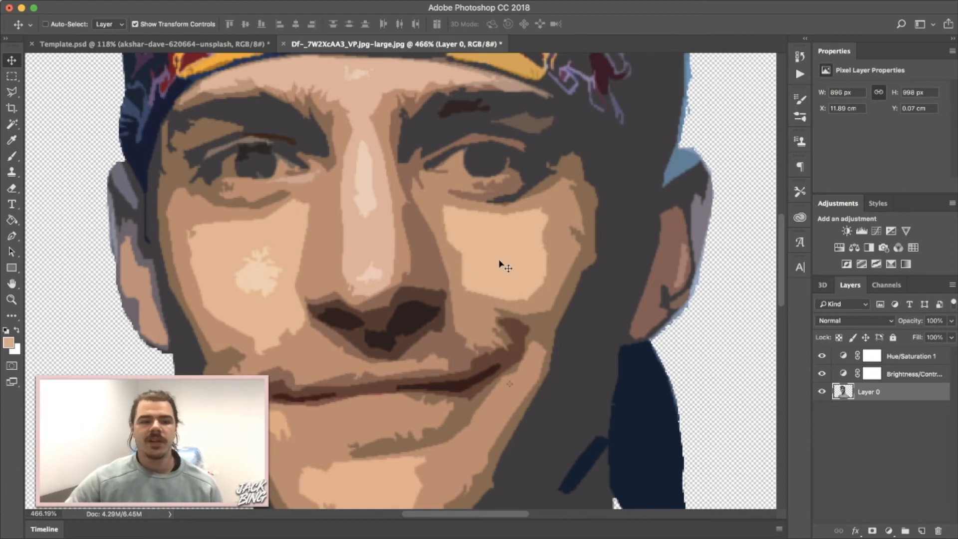
shift+click(901, 357)
right_click(891, 388)
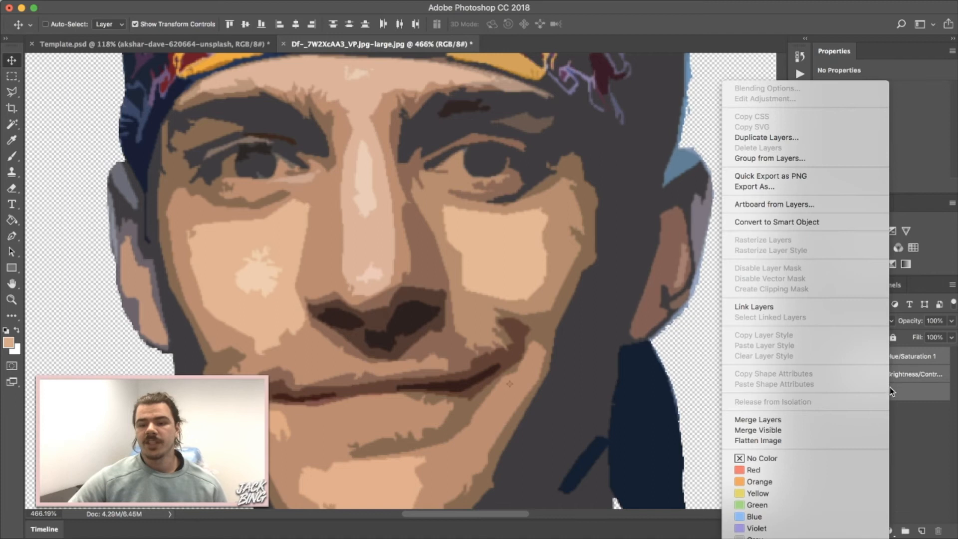
click(816, 421)
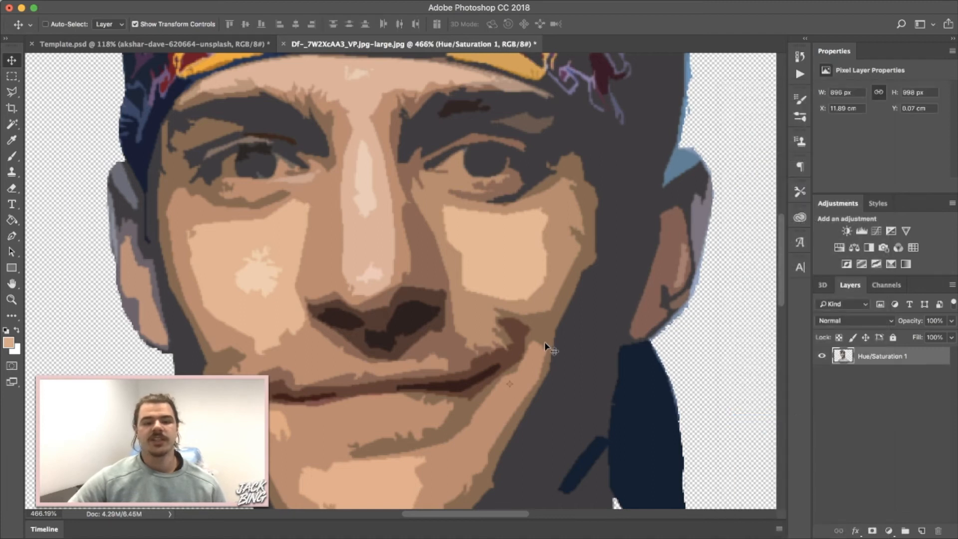
click(824, 356)
click(824, 356)
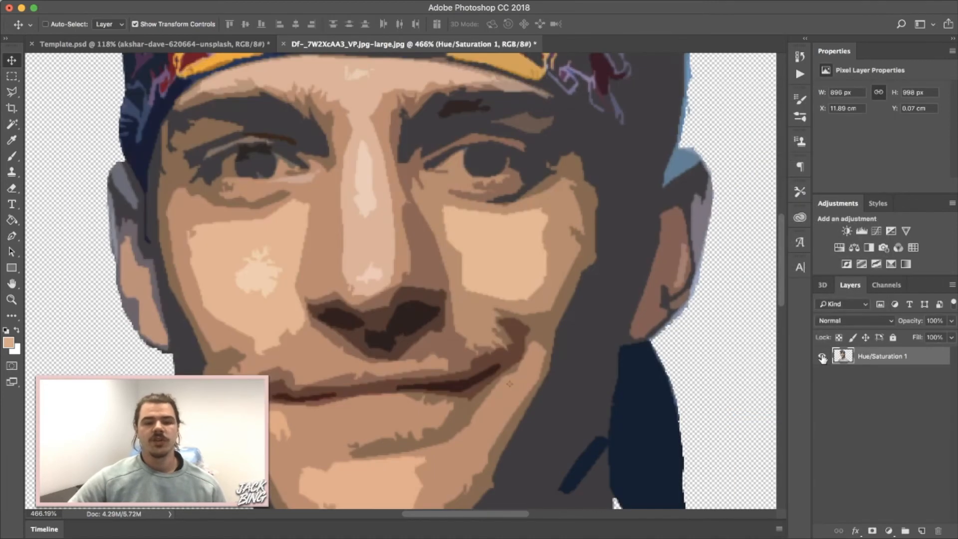
- Sample the light skin tone of the cheek below the viewer's-left eye and brush over the paler patch in it
scroll(646, 372, up, 2)
key(i)
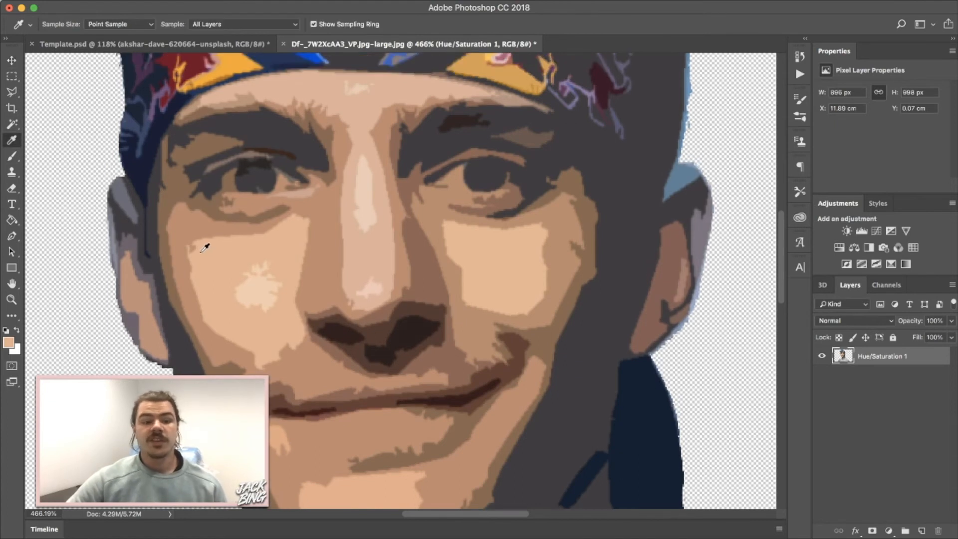
click(12, 156)
mouse_move(241, 298)
mouse_down()
mouse_move(239, 284)
mouse_move(263, 265)
mouse_move(263, 304)
mouse_up()
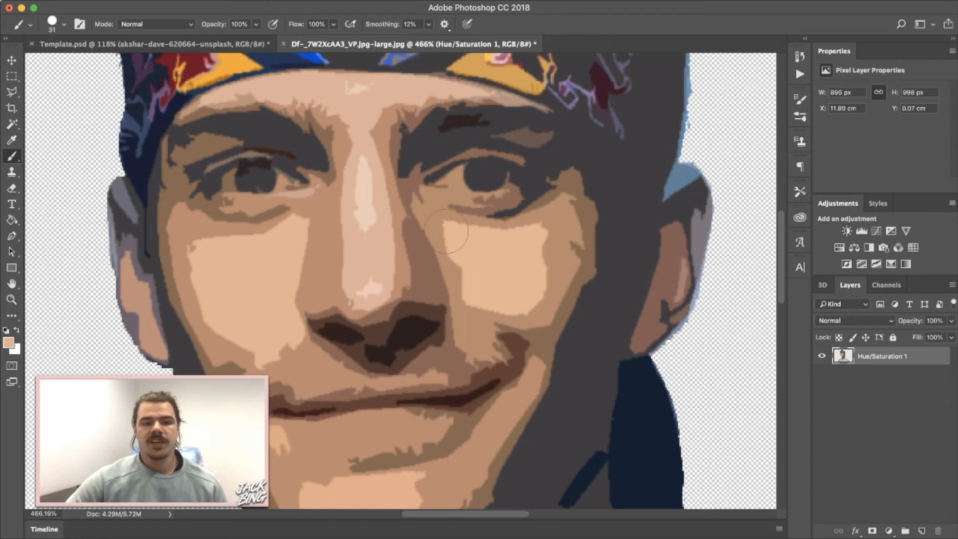
- Sample the nose's light skin tone and, with a 17 px hard round brush, paint over the paler highlights on the nose and forehead
click(11, 140)
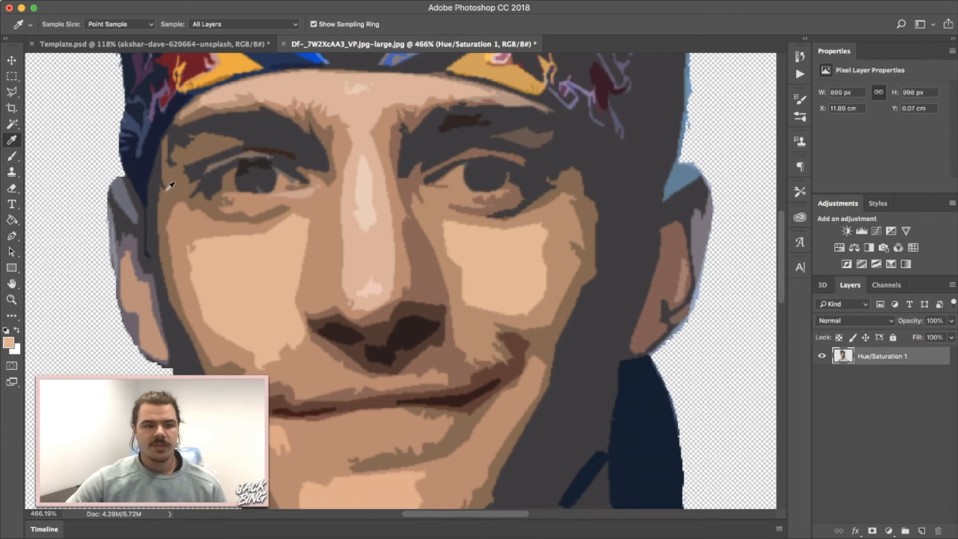
click(10, 158)
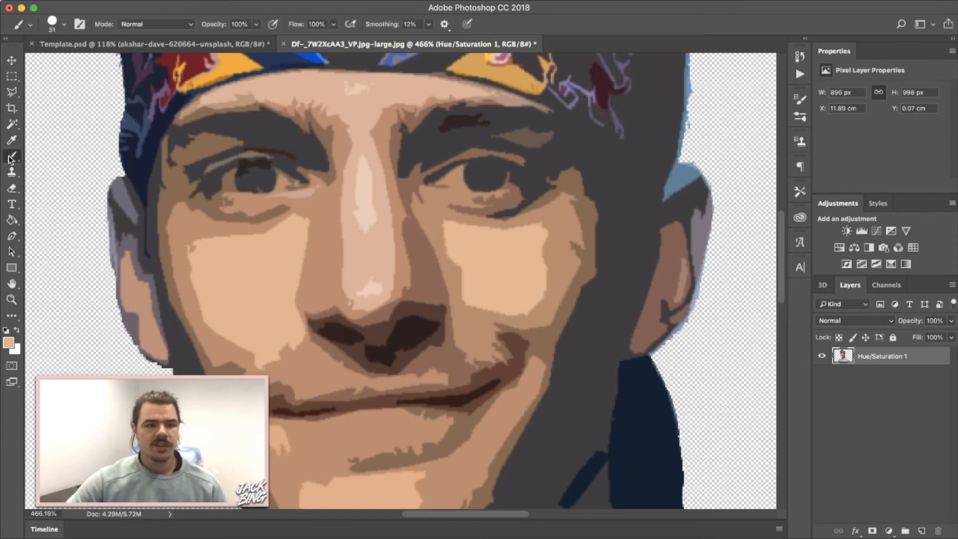
click(56, 25)
drag(78, 63, 75, 62)
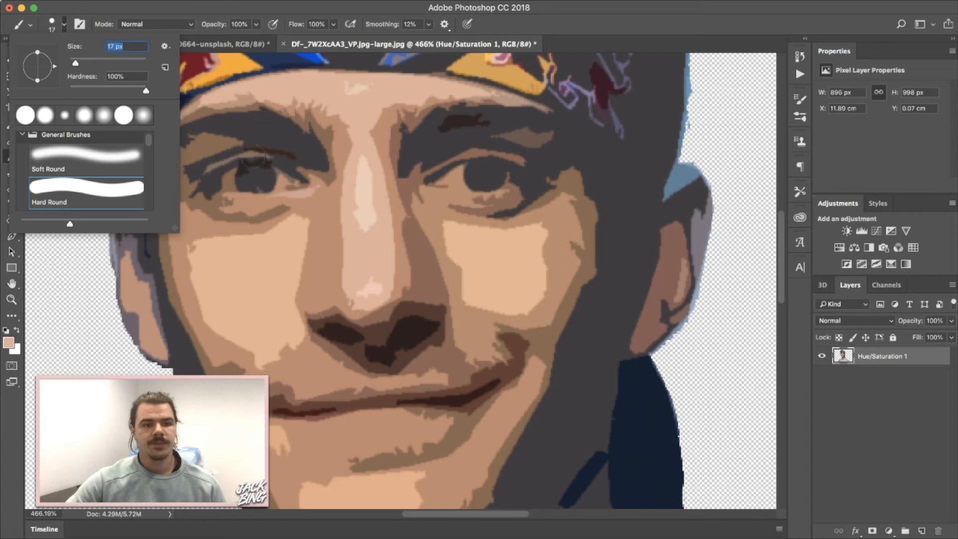
click(366, 224)
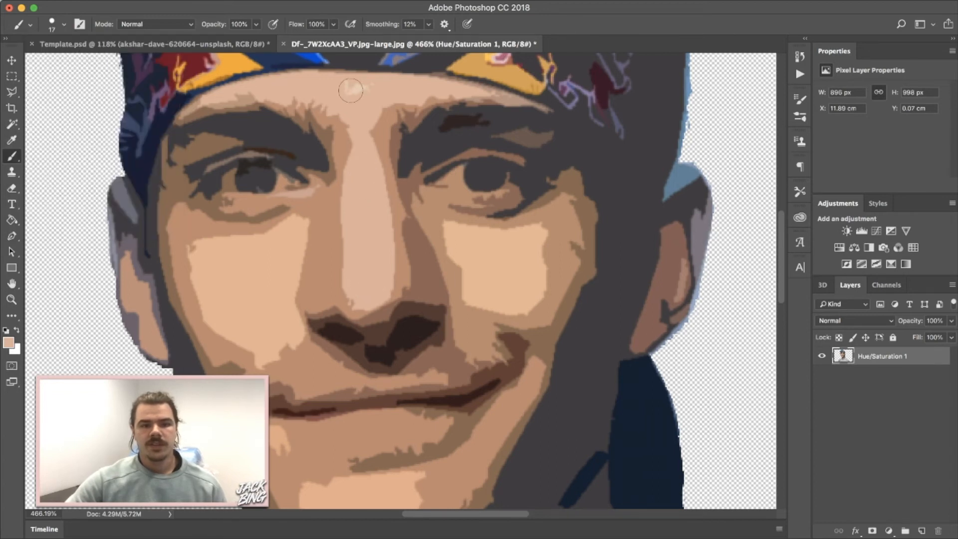
scroll(425, 191, down, 5)
scroll(425, 191, right, 5)
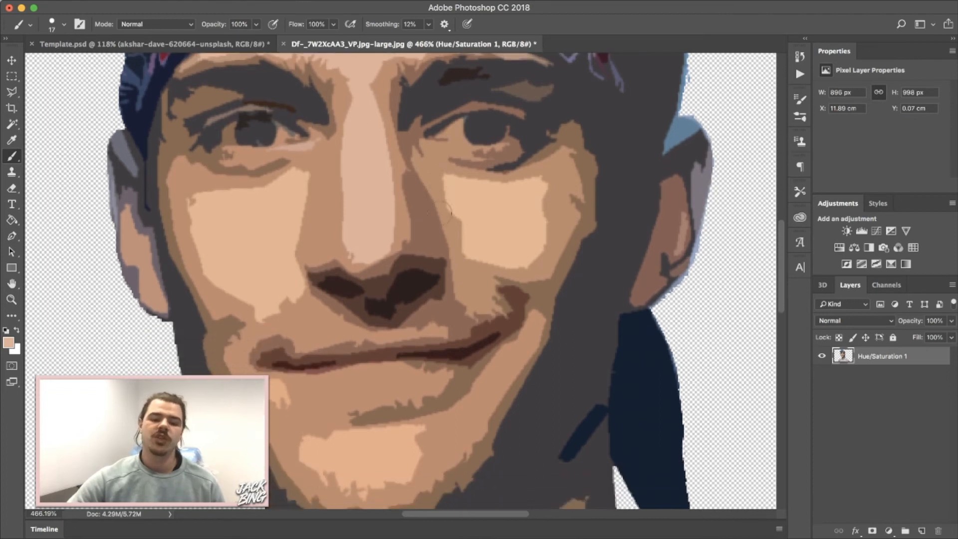
scroll(434, 215, down, 10)
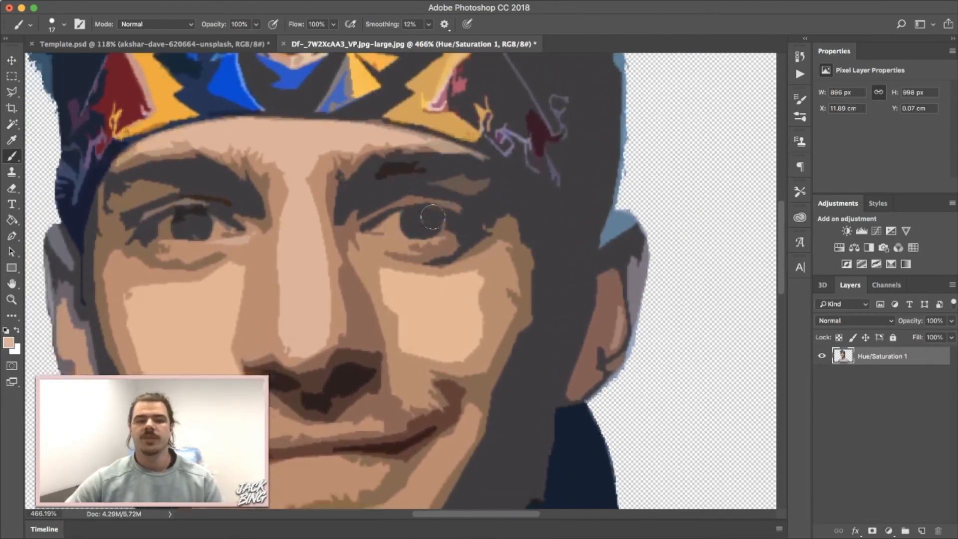
- Outline the neck and body along the jawline with the Polygonal Lasso, delete them to leave only the head, and deselect
key(l)
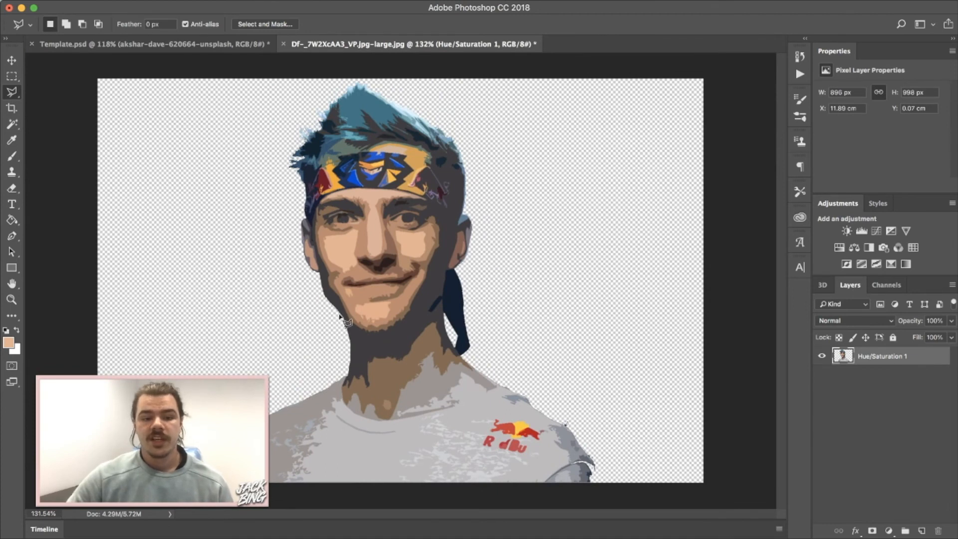
drag(357, 332, 383, 336)
mouse_move(392, 334)
mouse_down()
mouse_move(434, 311)
mouse_move(444, 286)
mouse_move(457, 317)
mouse_move(467, 315)
mouse_move(486, 254)
mouse_move(497, 250)
mouse_move(503, 276)
mouse_move(593, 342)
mouse_move(609, 342)
mouse_move(646, 532)
mouse_move(637, 500)
mouse_move(171, 513)
mouse_move(193, 368)
mouse_move(345, 319)
mouse_up()
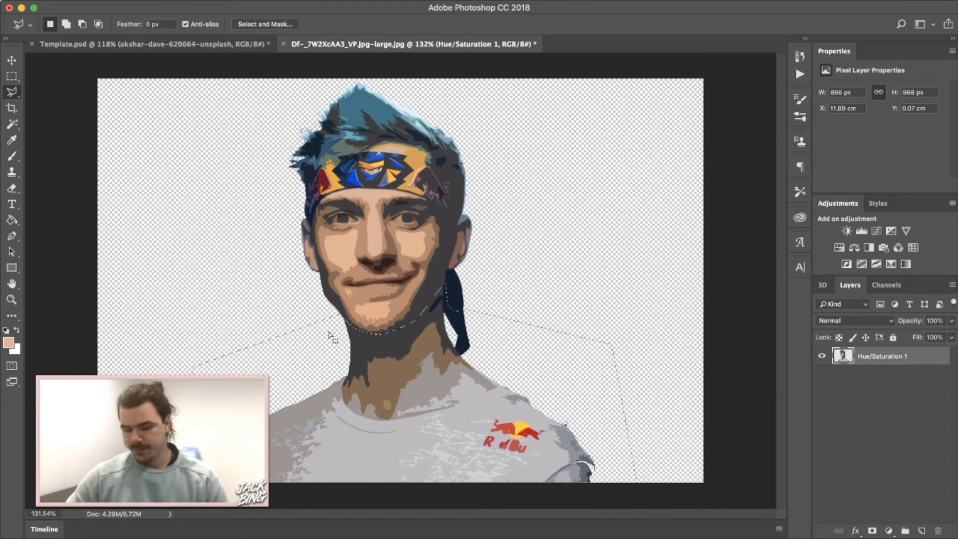
key(Delete)
key(super+d)
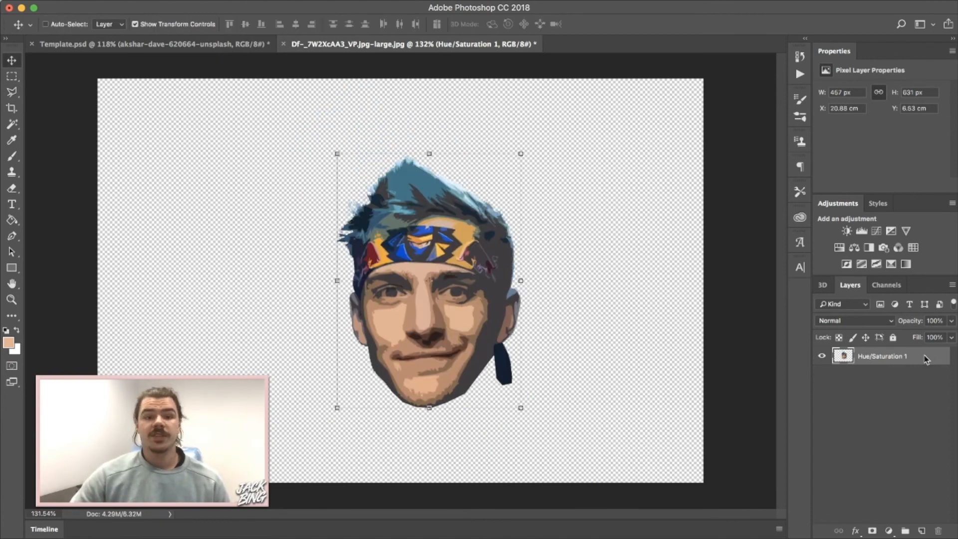
- Add a white 9 px outside stroke to the head layer and move the head slightly up and left on the canvas
double_click(928, 357)
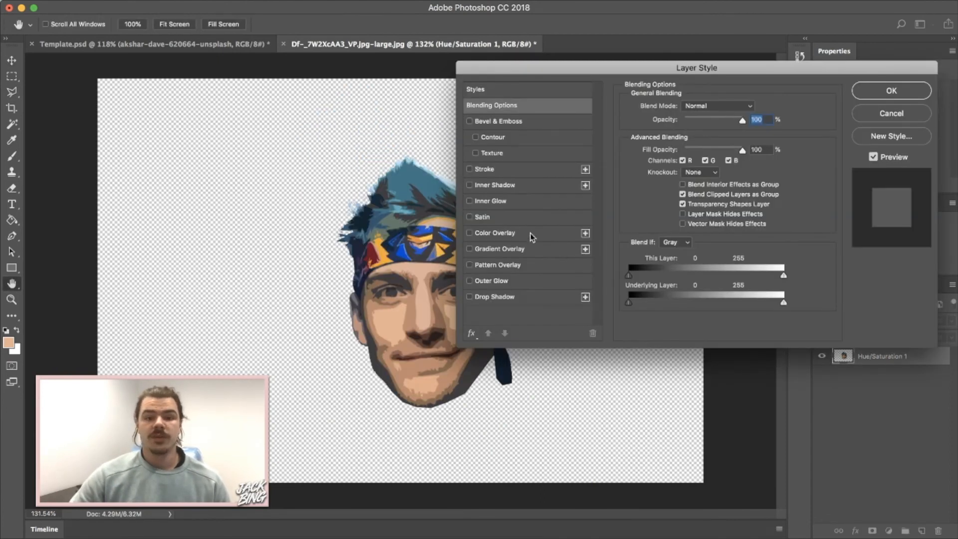
click(469, 169)
click(522, 169)
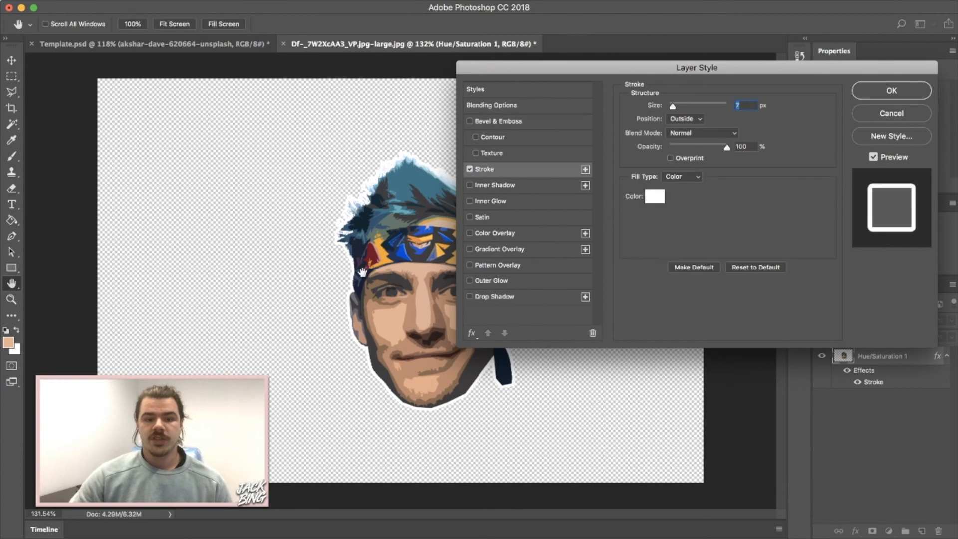
drag(673, 106, 674, 107)
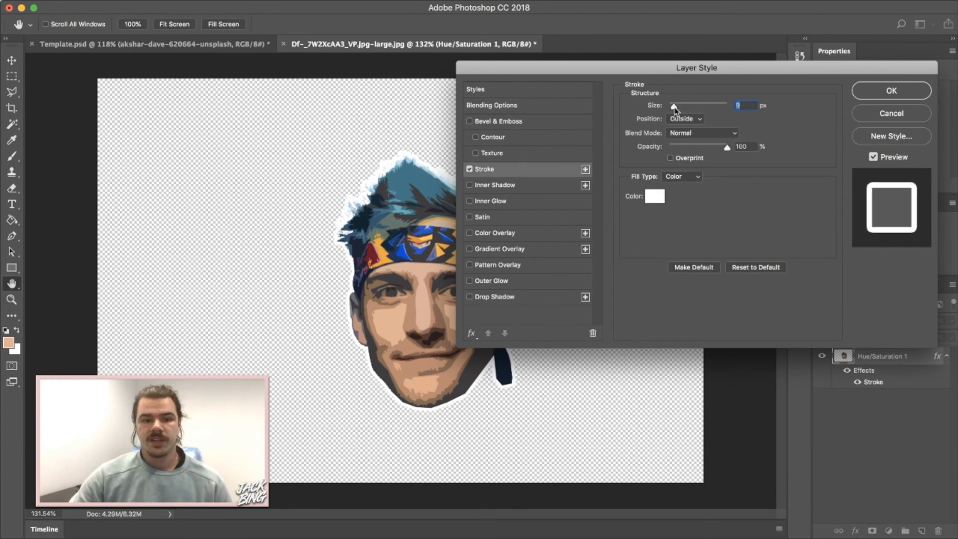
click(891, 90)
drag(424, 229, 379, 215)
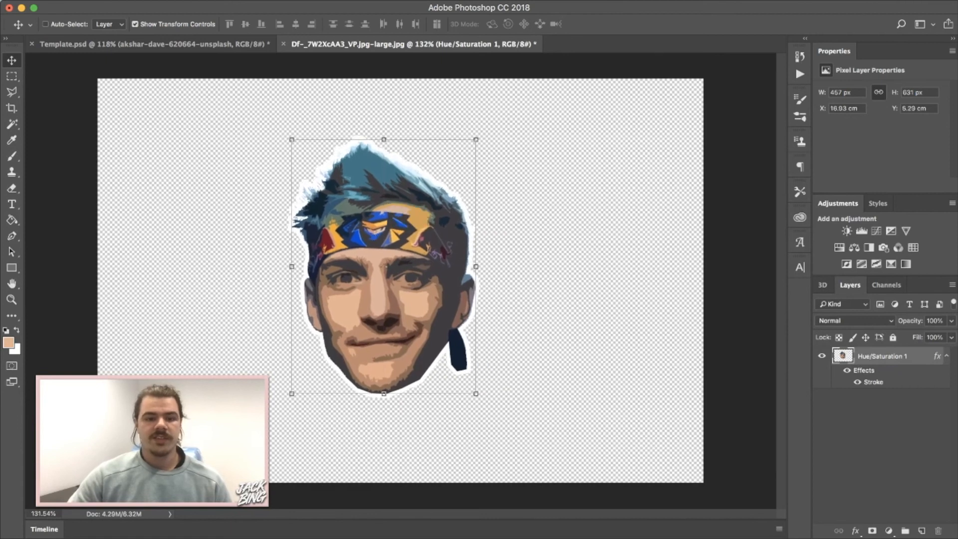
- Start a rectangle shape and open its fill colour choices
click(12, 75)
click(12, 268)
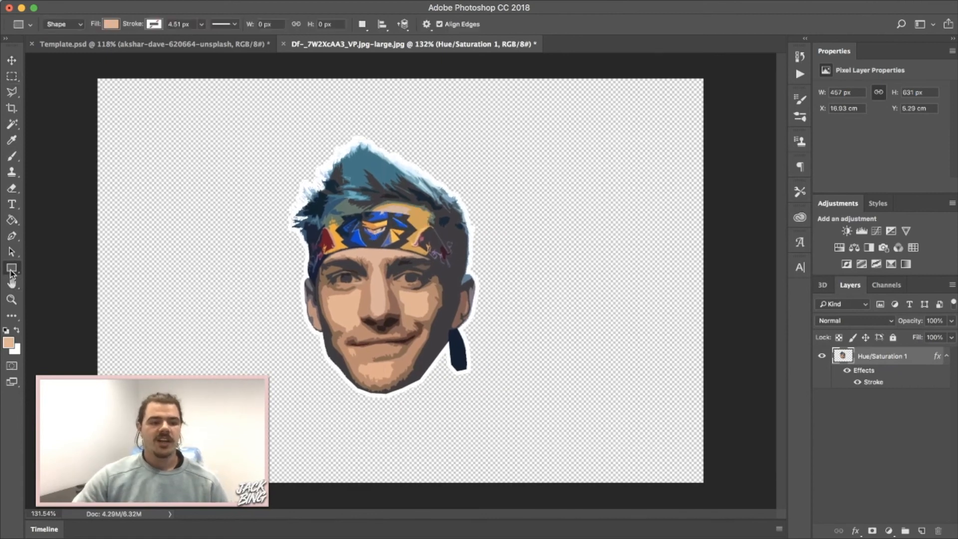
click(110, 24)
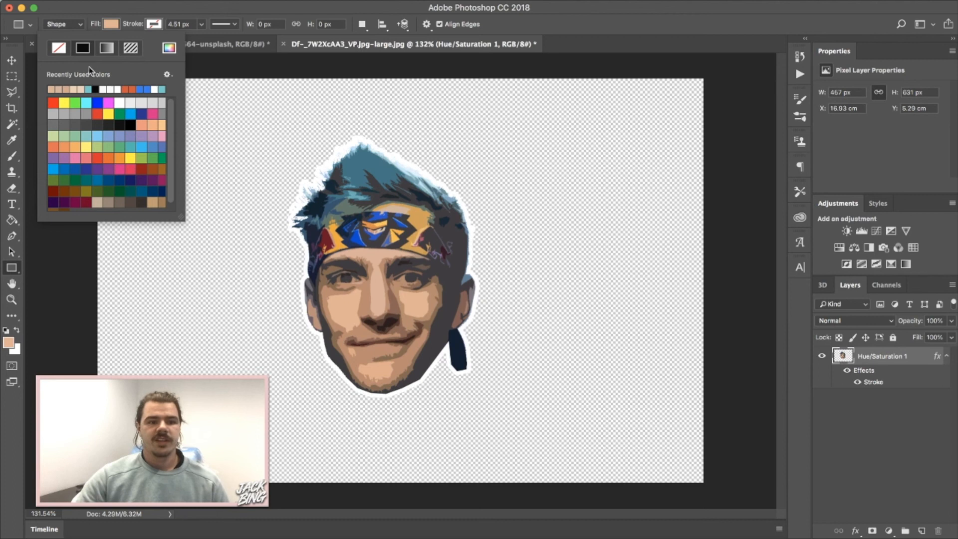